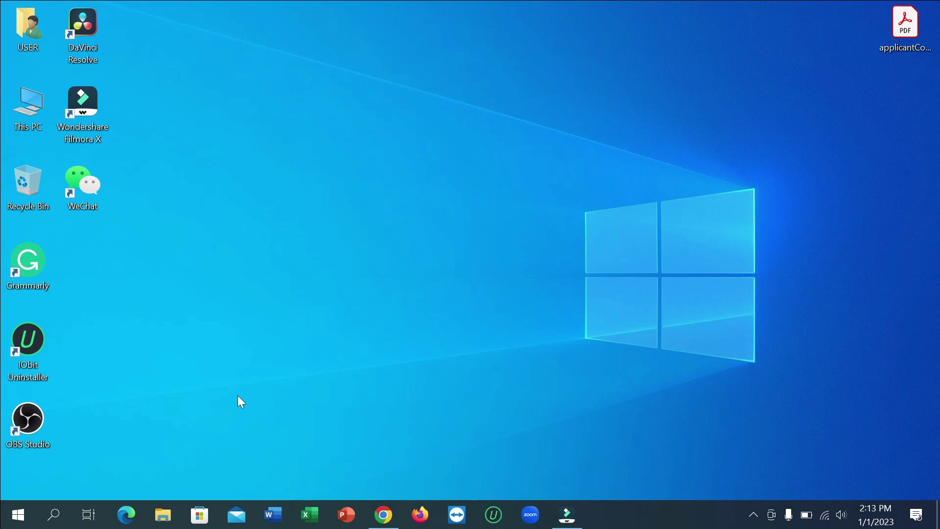
Launch Microsoft Edge and load the signed-in Facebook home feed from the new tab tile.
{"action": "left_click", "coordinate": [128, 515]}
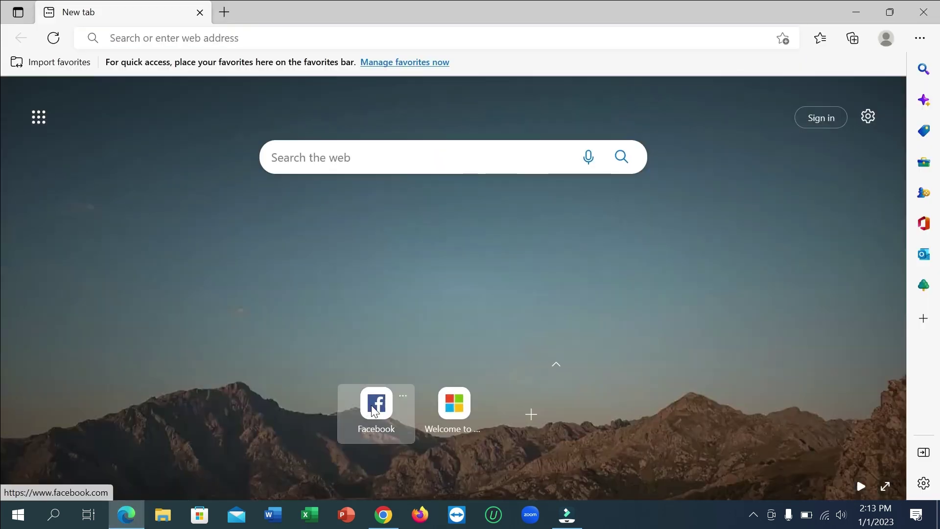
{"action": "left_click", "coordinate": [373, 410]}
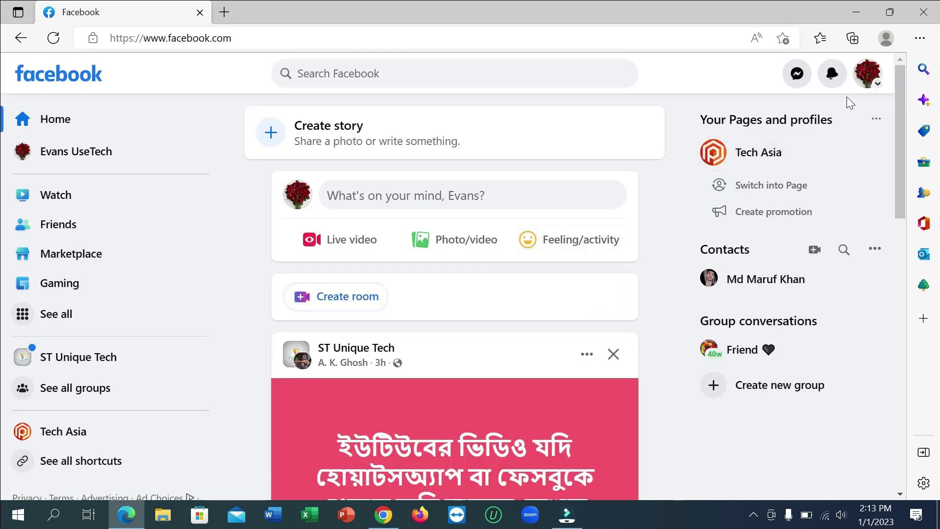
Reach Facebook's general Settings page via the account menu's Settings & privacy.
{"action": "left_click", "coordinate": [868, 74]}
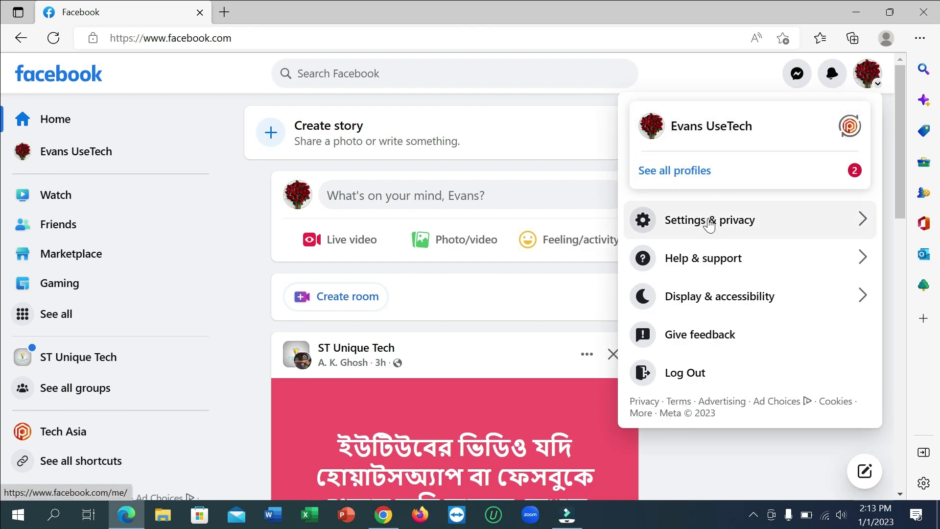
{"action": "left_click", "coordinate": [709, 225]}
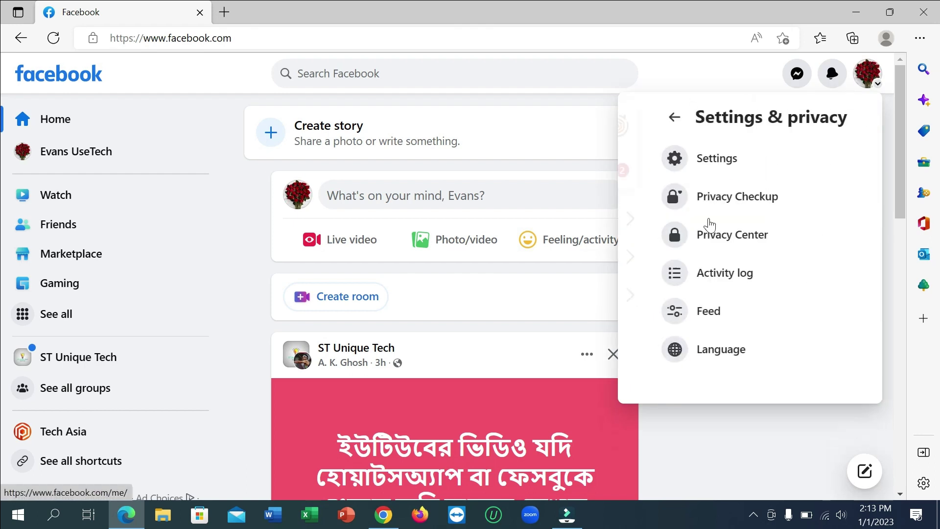
{"action": "left_click", "coordinate": [710, 168]}
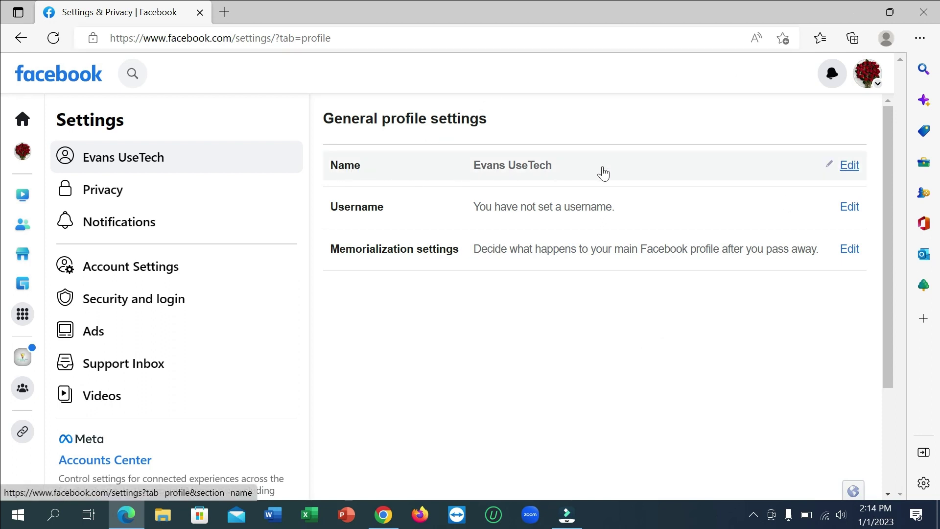
Edit the Name row and bring up the Change Order of Name preview.
{"action": "left_click", "coordinate": [850, 165]}
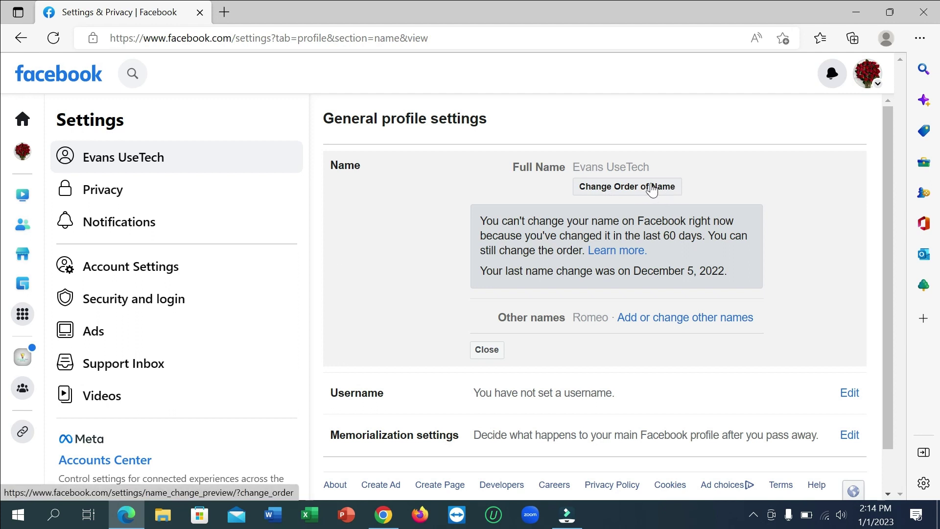
{"action": "left_click", "coordinate": [651, 190]}
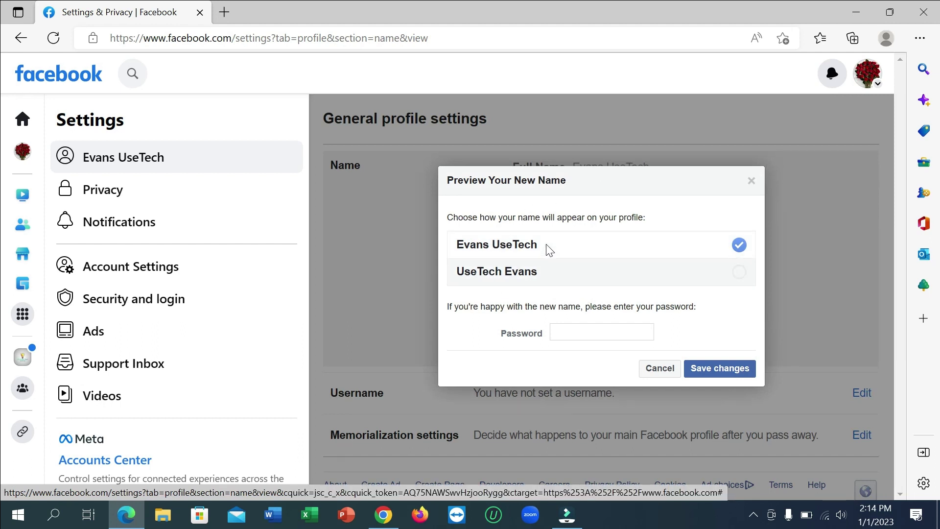
{"action": "left_click", "coordinate": [740, 273]}
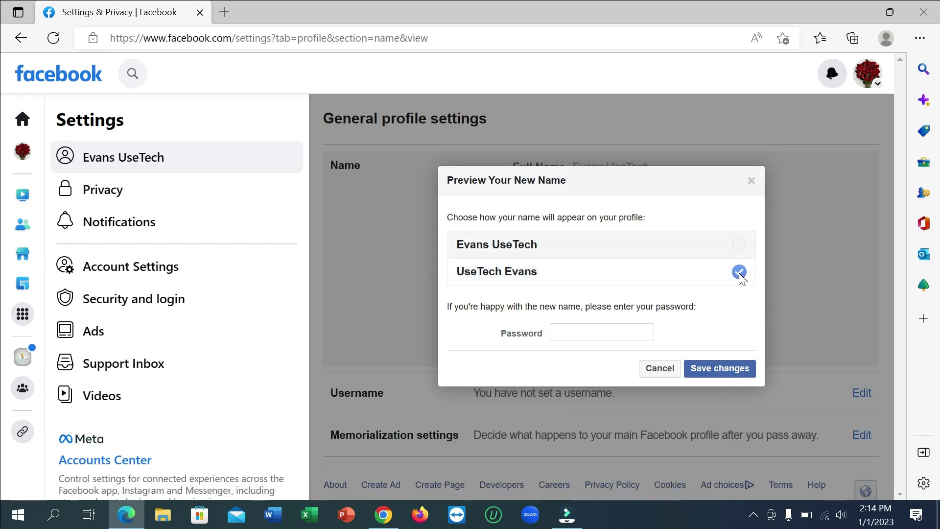
{"action": "left_click", "coordinate": [560, 332]}
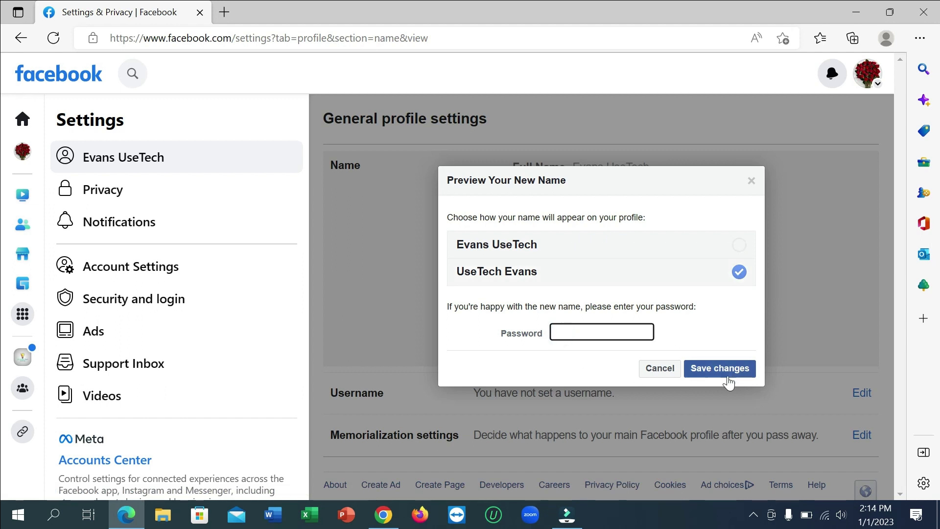
{"action": "left_click", "coordinate": [824, 300]}
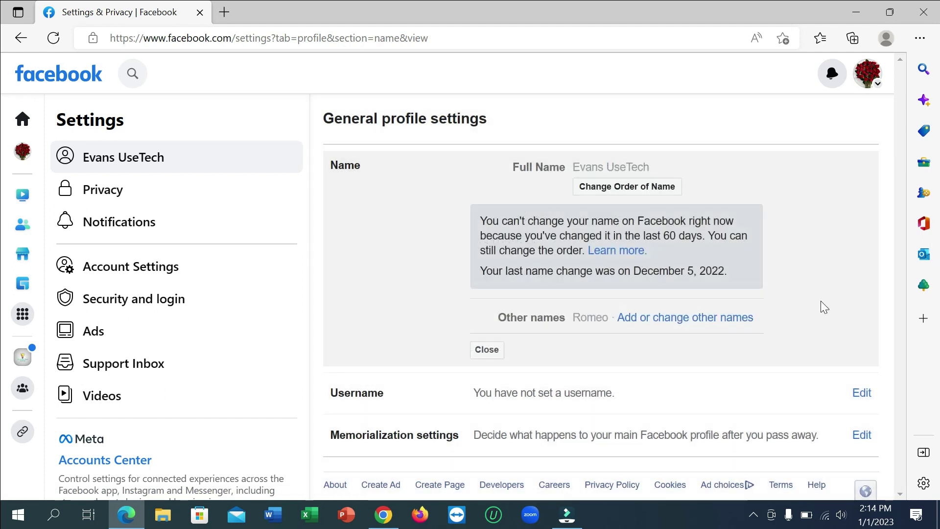
{"action": "left_click", "coordinate": [655, 190]}
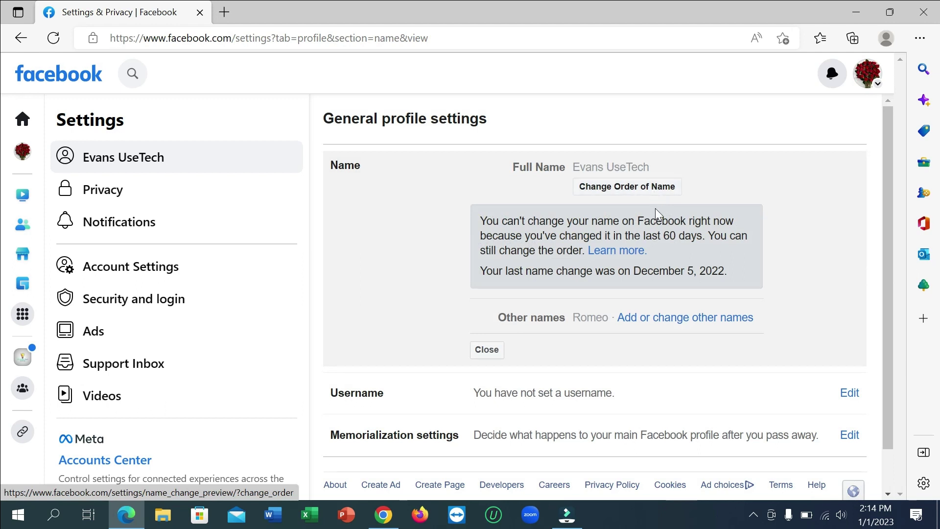